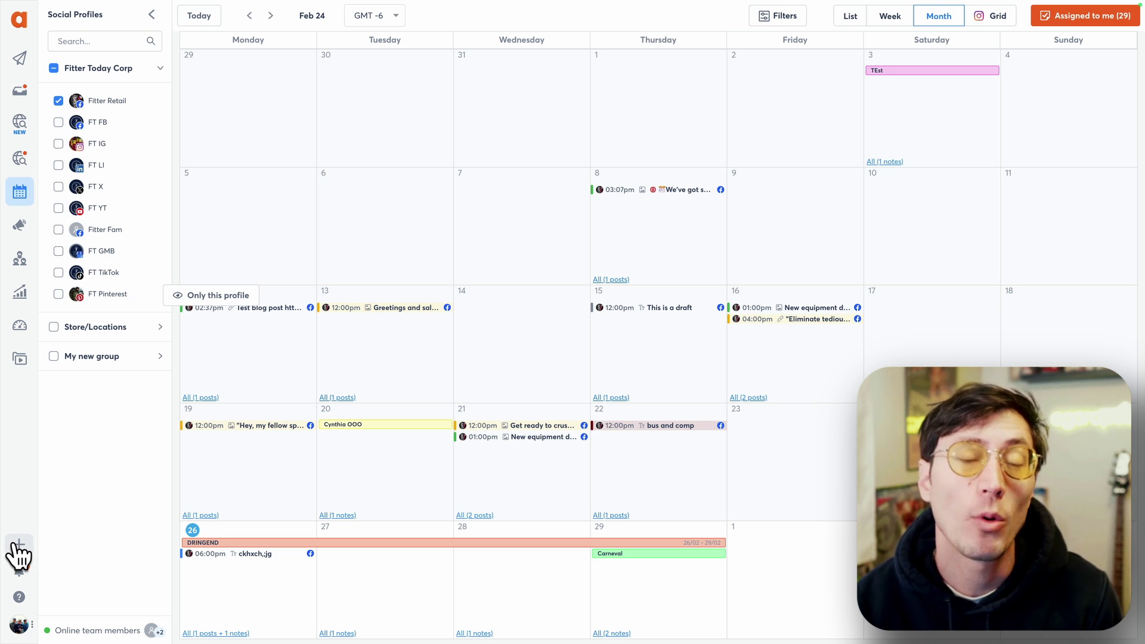
- Open the account menu from the profile avatar in the left sidebar
left_click(18, 545)
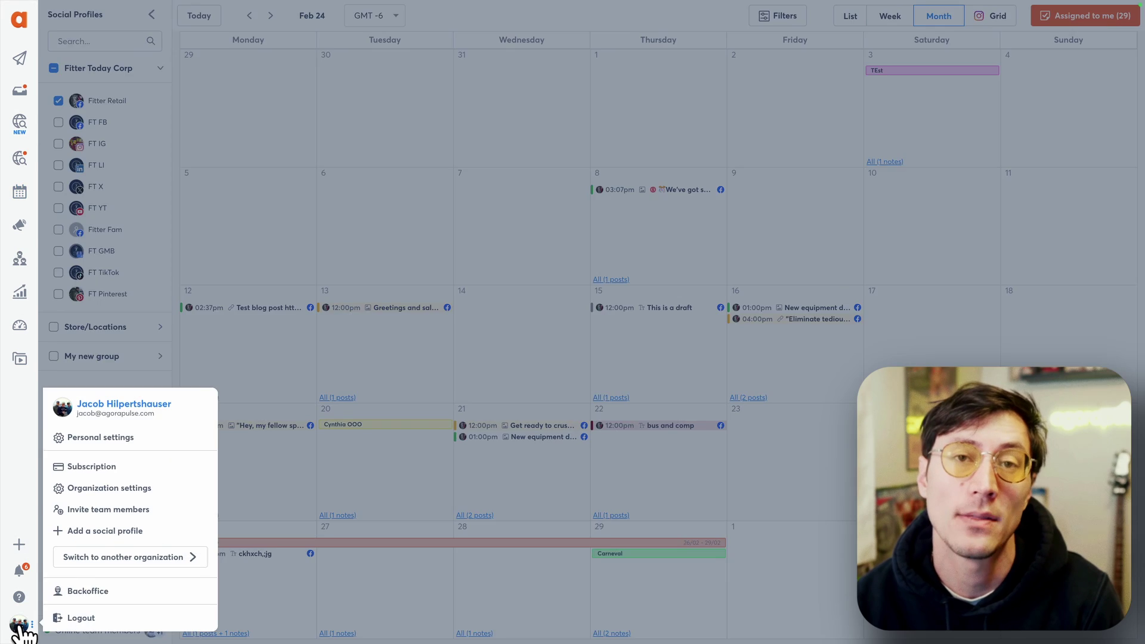
- In organization settings, view Fitter Retail's connected Facebook ad accounts, then the FT FB profile
left_click(135, 414)
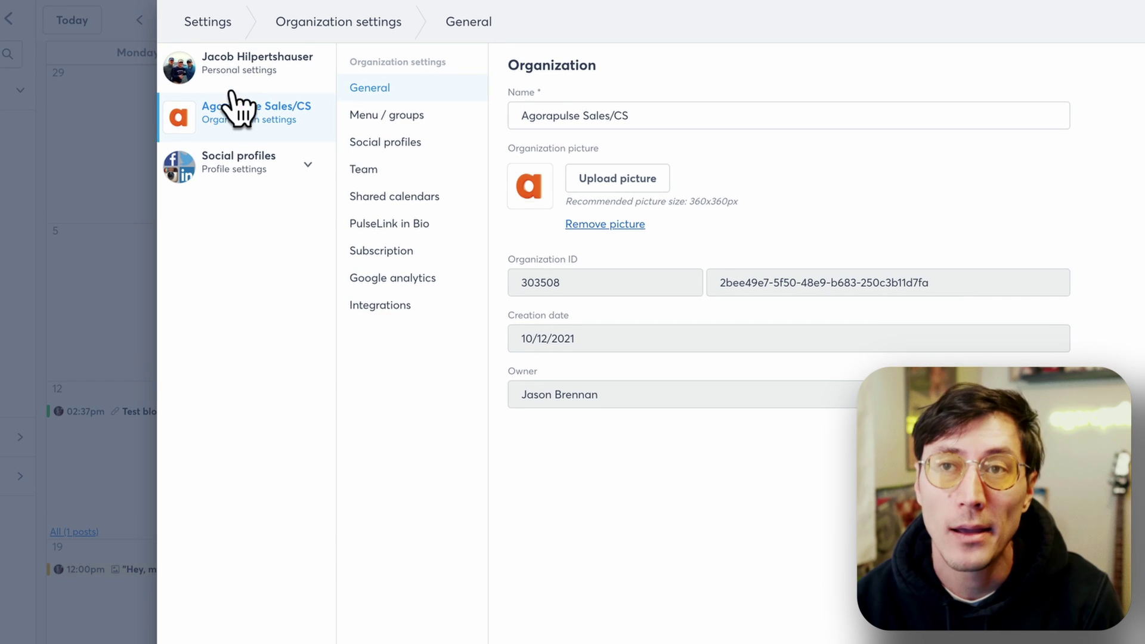
left_click(247, 185)
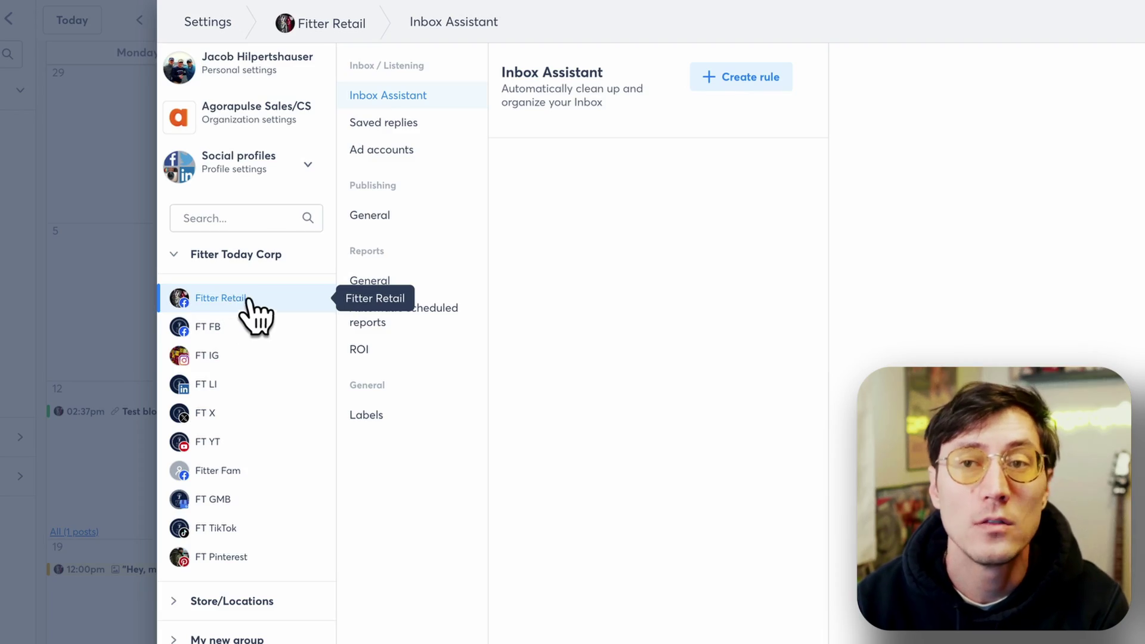
left_click(384, 150)
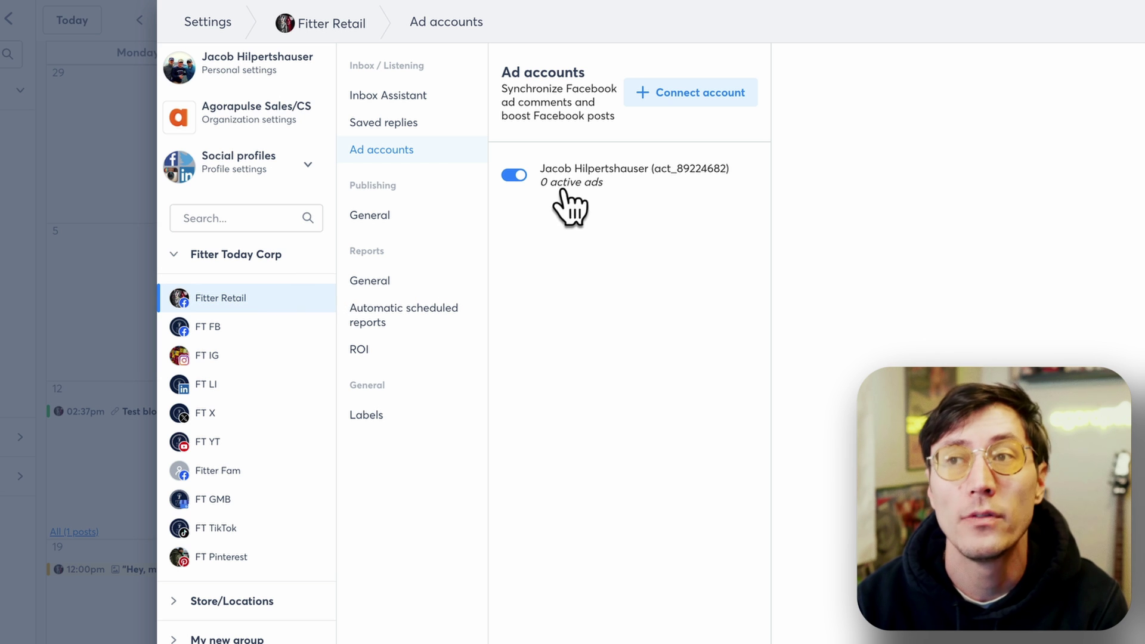
left_click(283, 325)
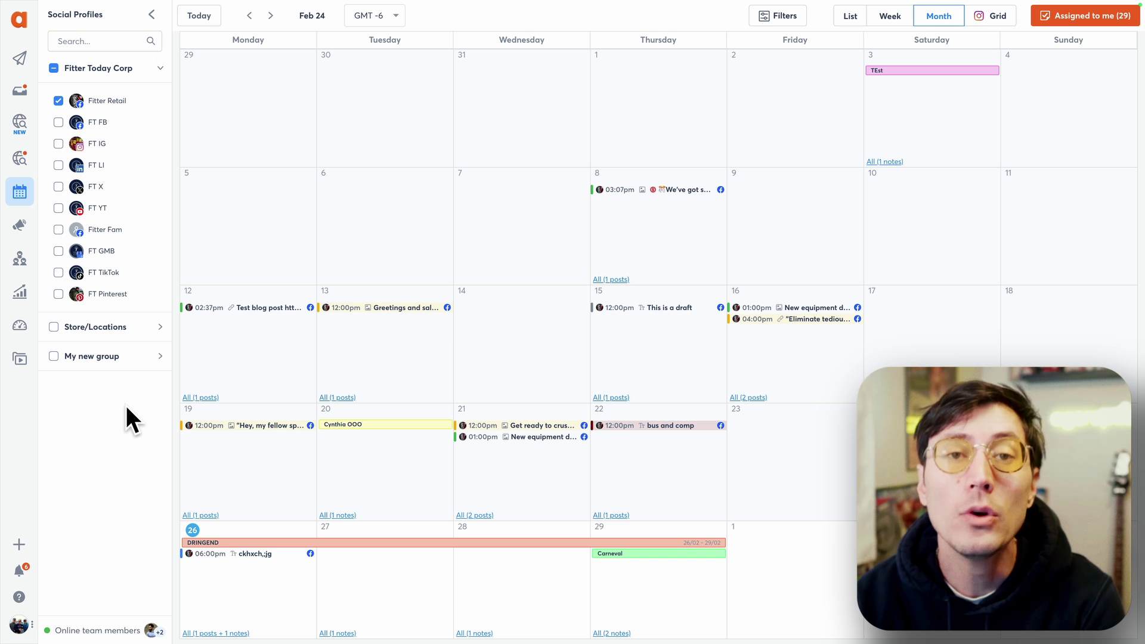
- Start a new Weekend Sales Facebook post and begin its Boost Post setup
left_click(20, 58)
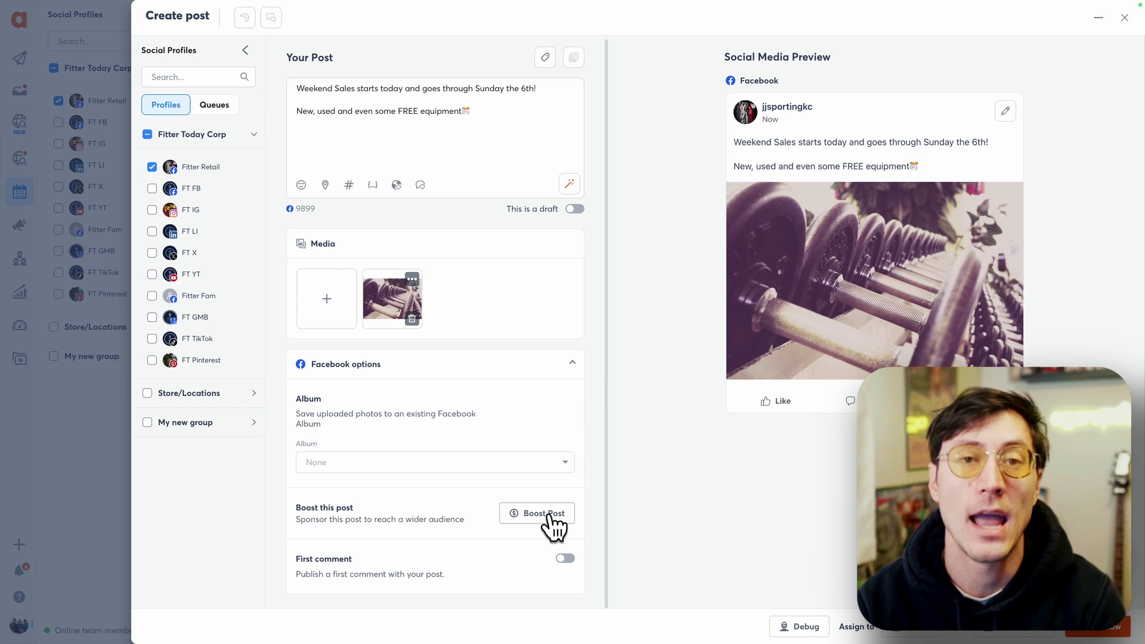
left_click(549, 517)
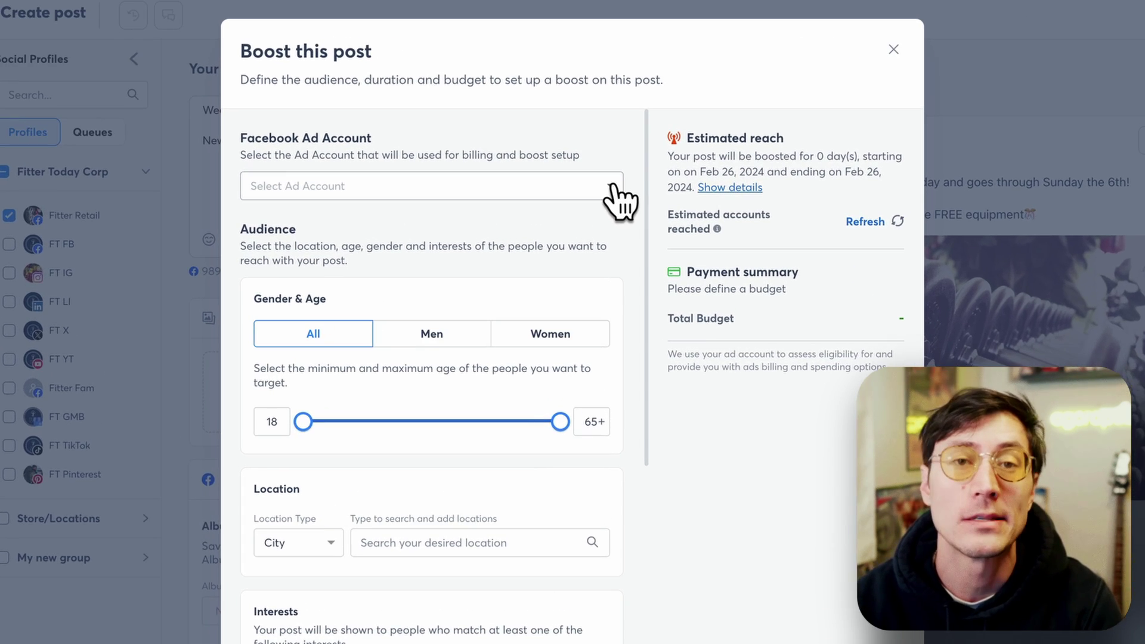
- Choose the connected Facebook ad account and set the boost audience age to 27–56
left_click(603, 145)
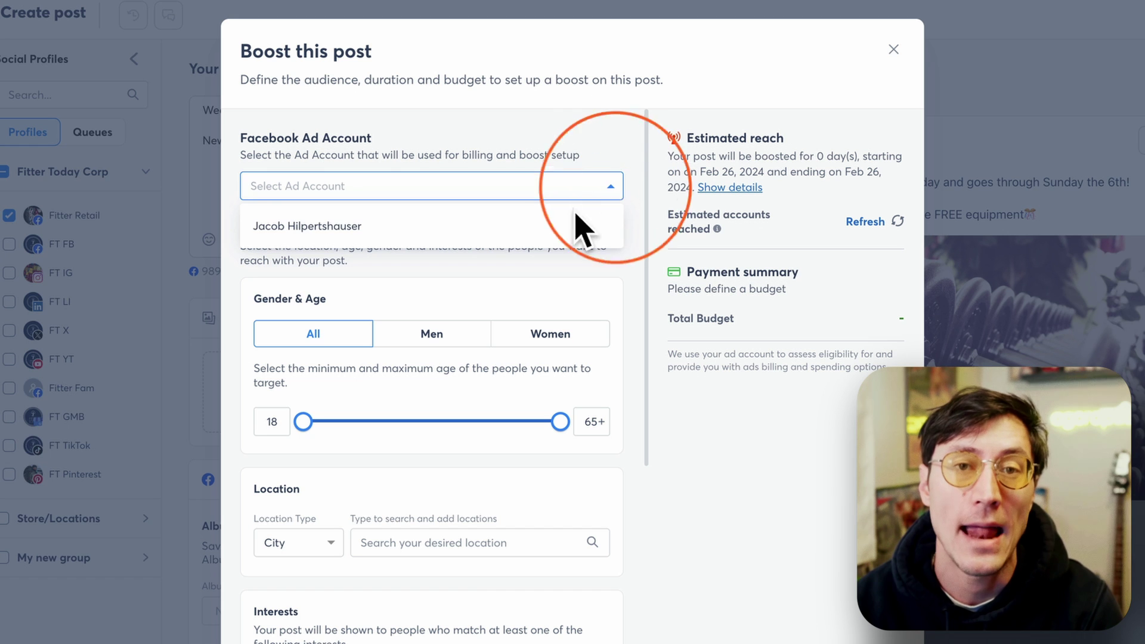
left_click(338, 226)
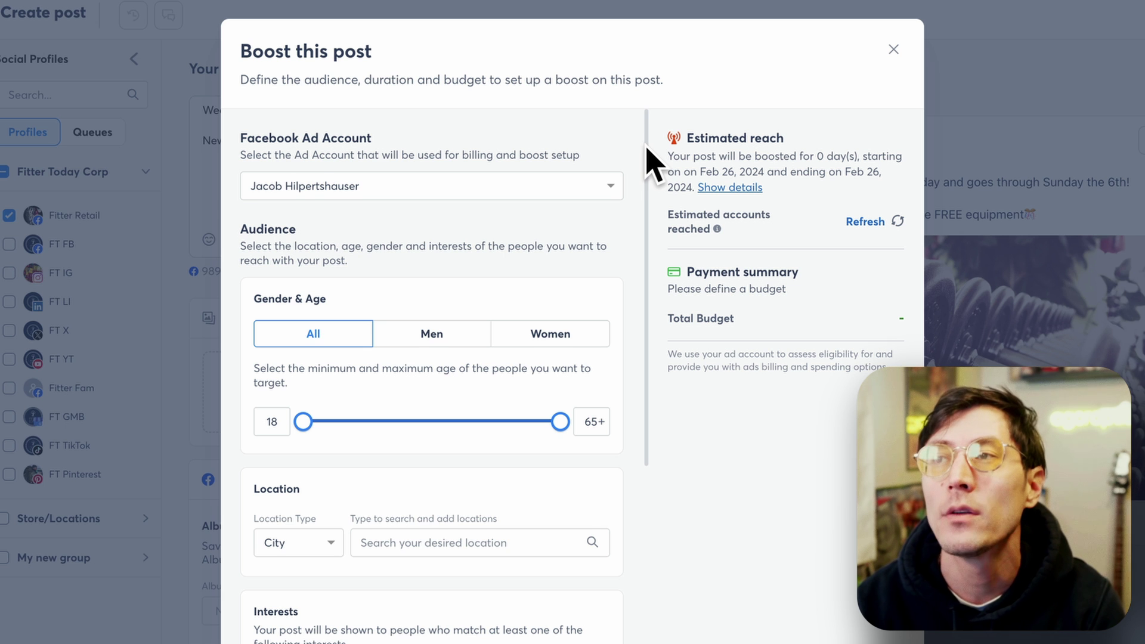
left_click_drag(648, 150, 648, 209)
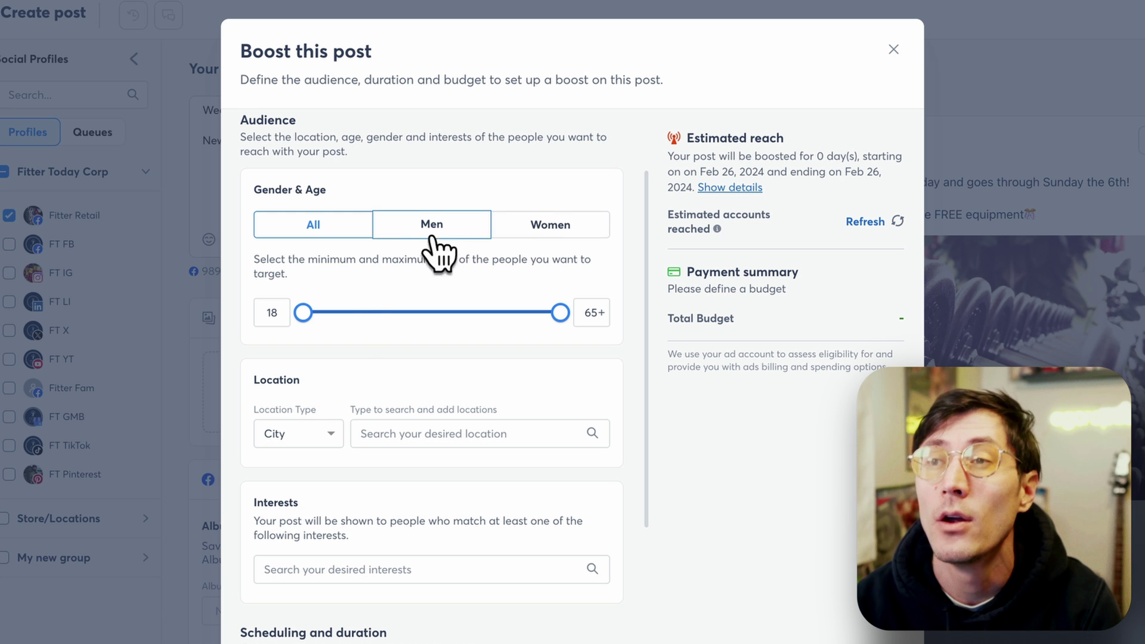
left_click(351, 314)
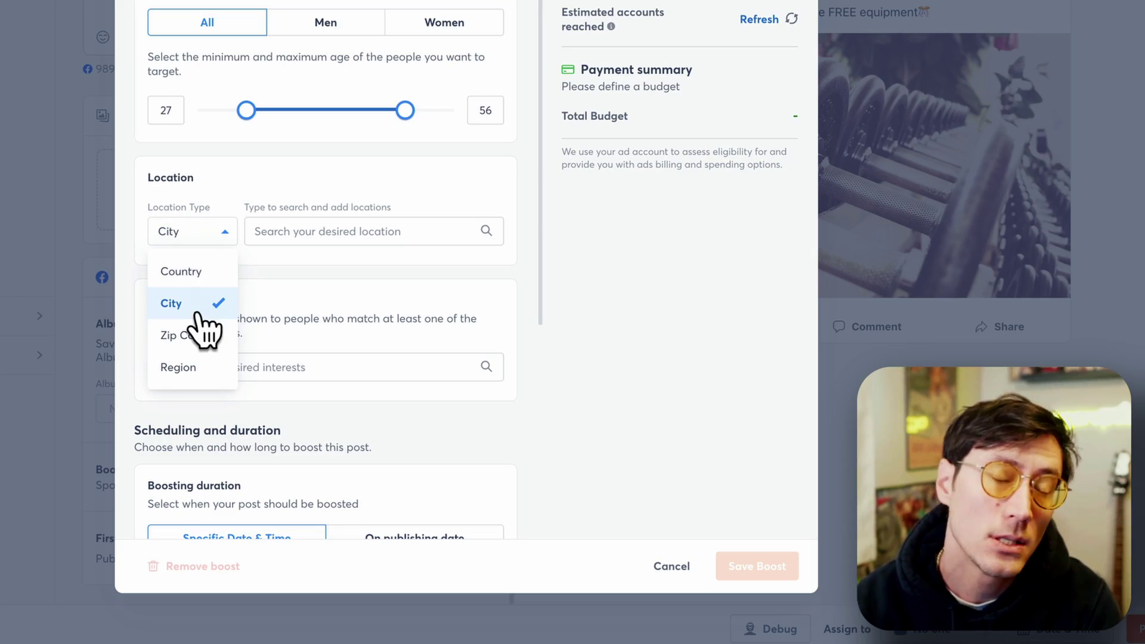
- Target the city Paris, France and add the Fitness and wellness interest
left_click(318, 225)
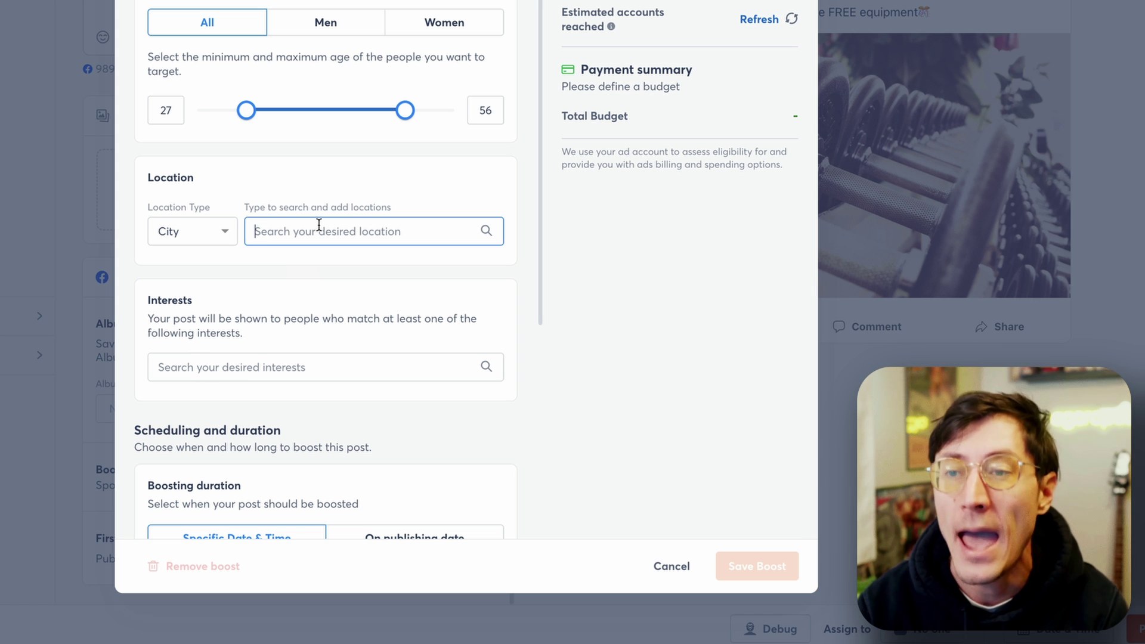
type("paris")
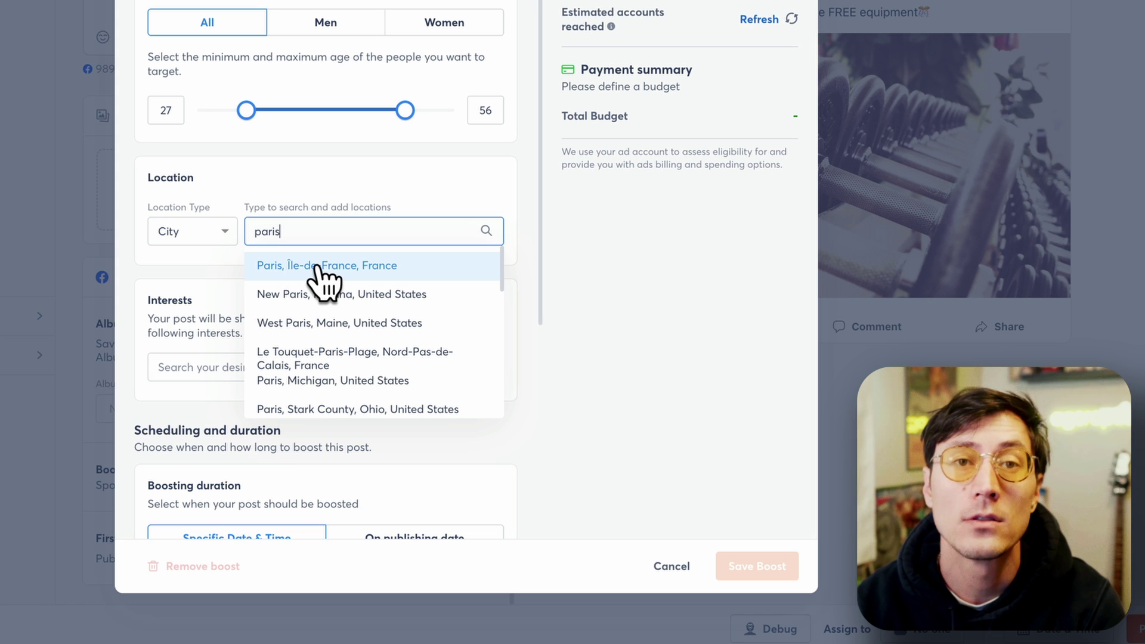
left_click(317, 267)
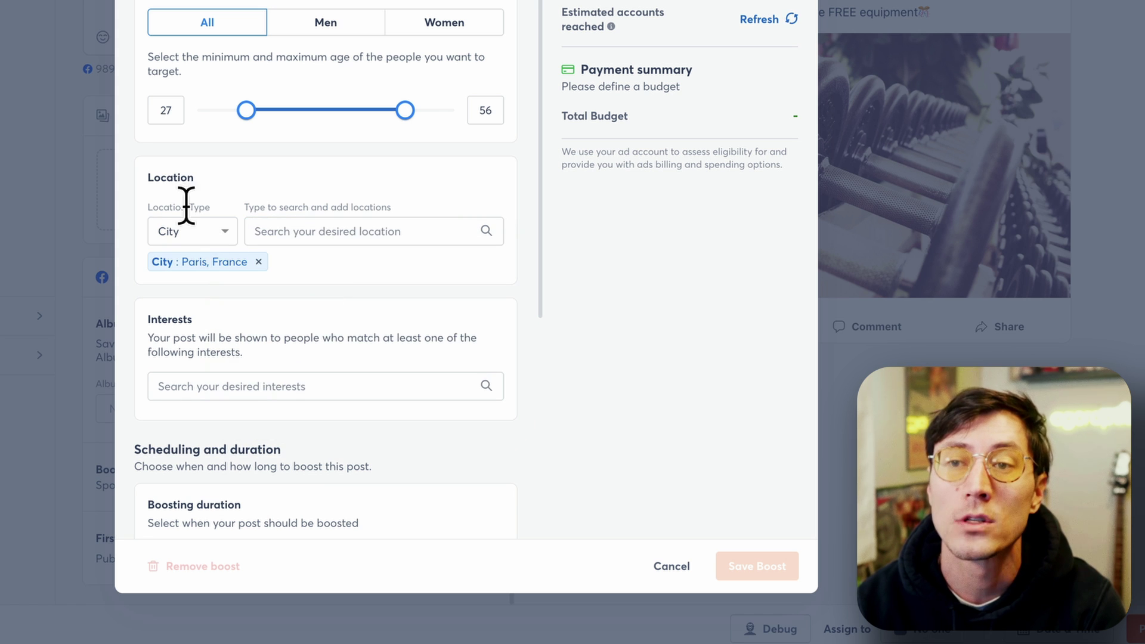
left_click(231, 390)
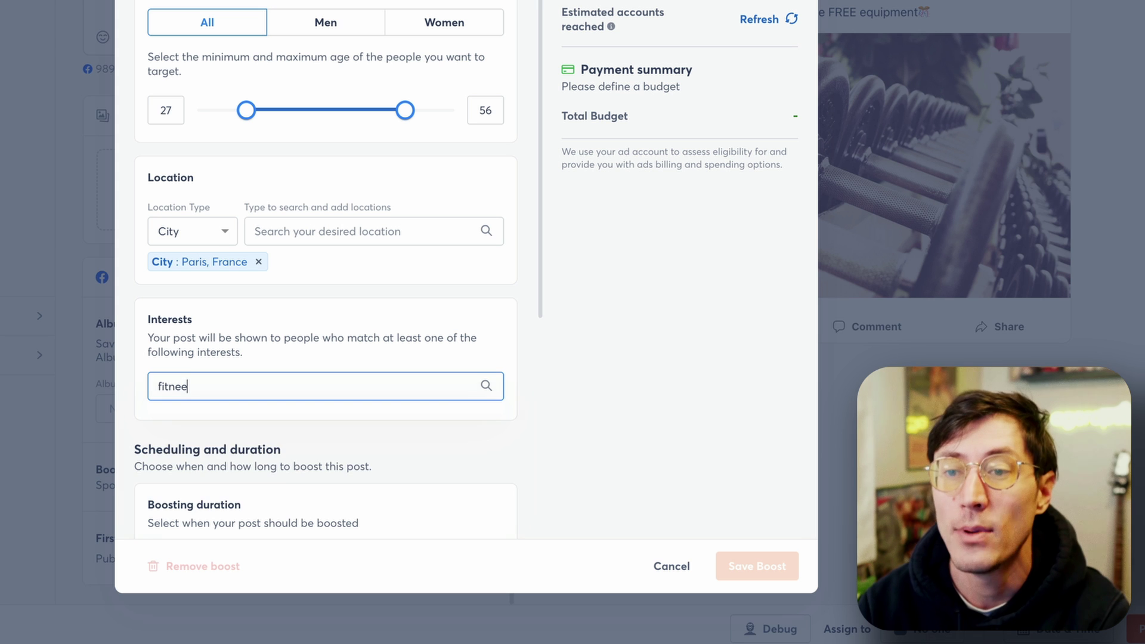
type("fitnes")
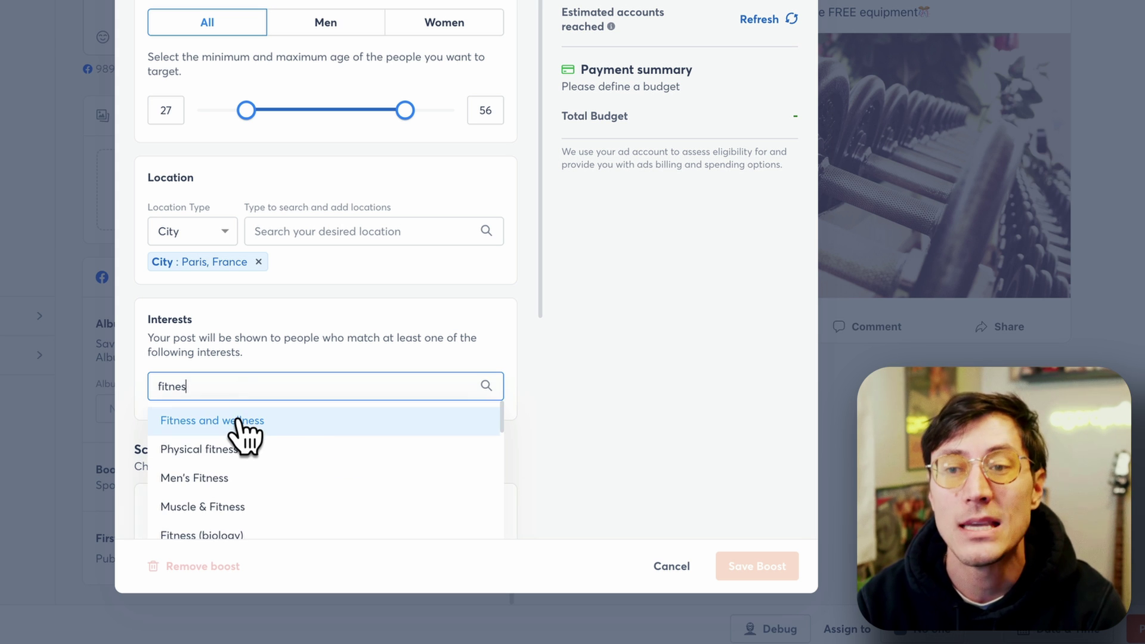
left_click(243, 424)
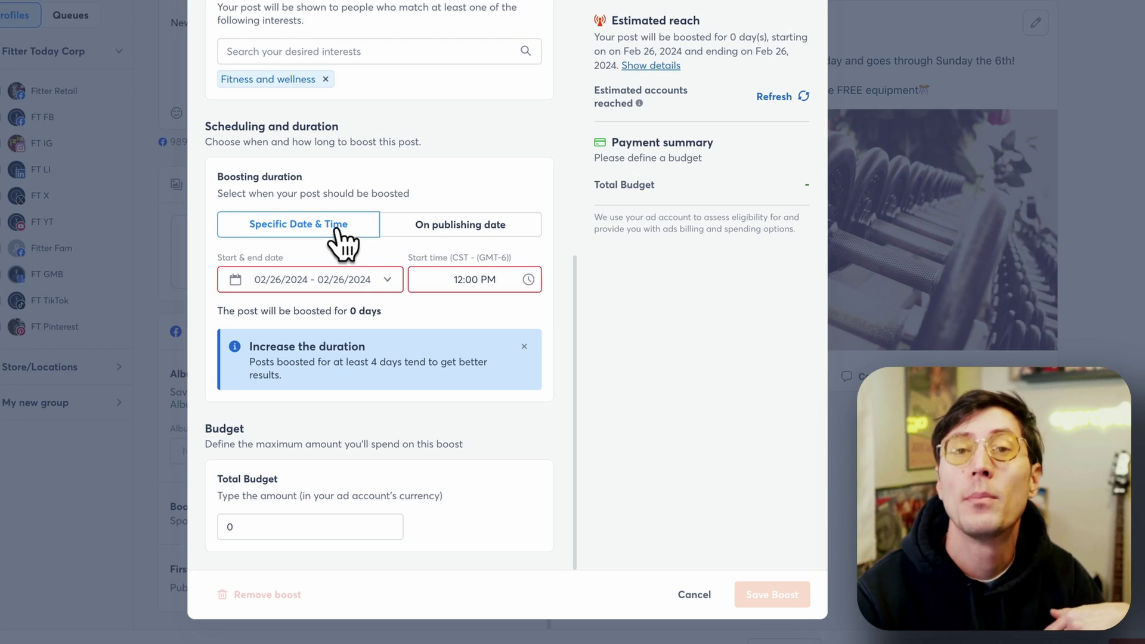
- Set the boost to run 7 days from the publishing date instead of March 1–4
left_click(387, 280)
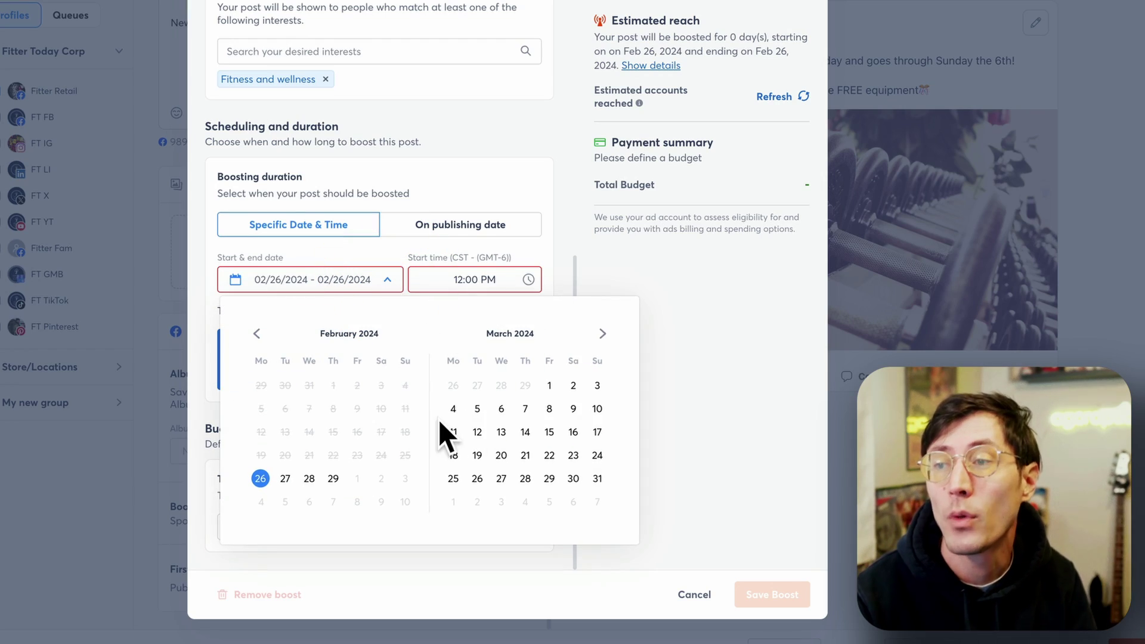
left_click(549, 385)
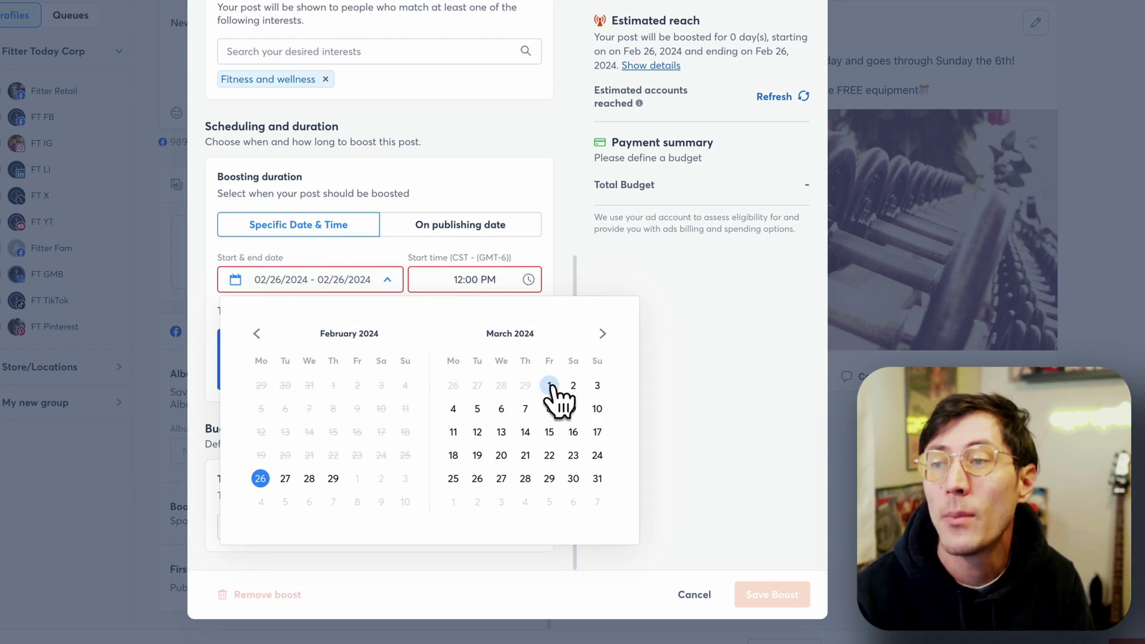
left_click(451, 410)
left_click(540, 260)
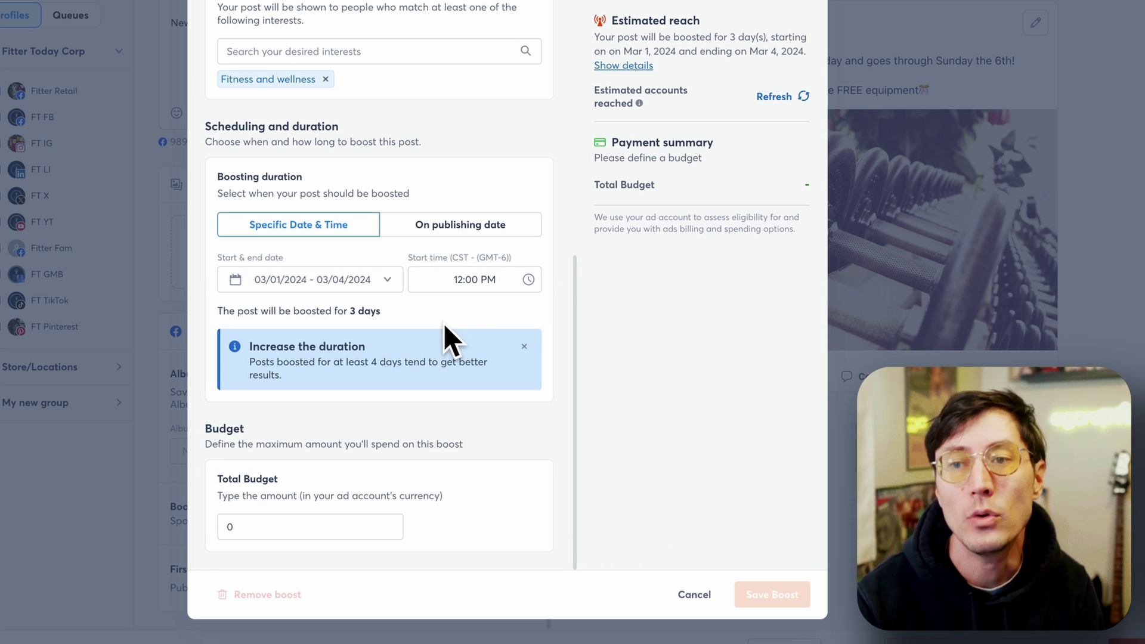
left_click(455, 231)
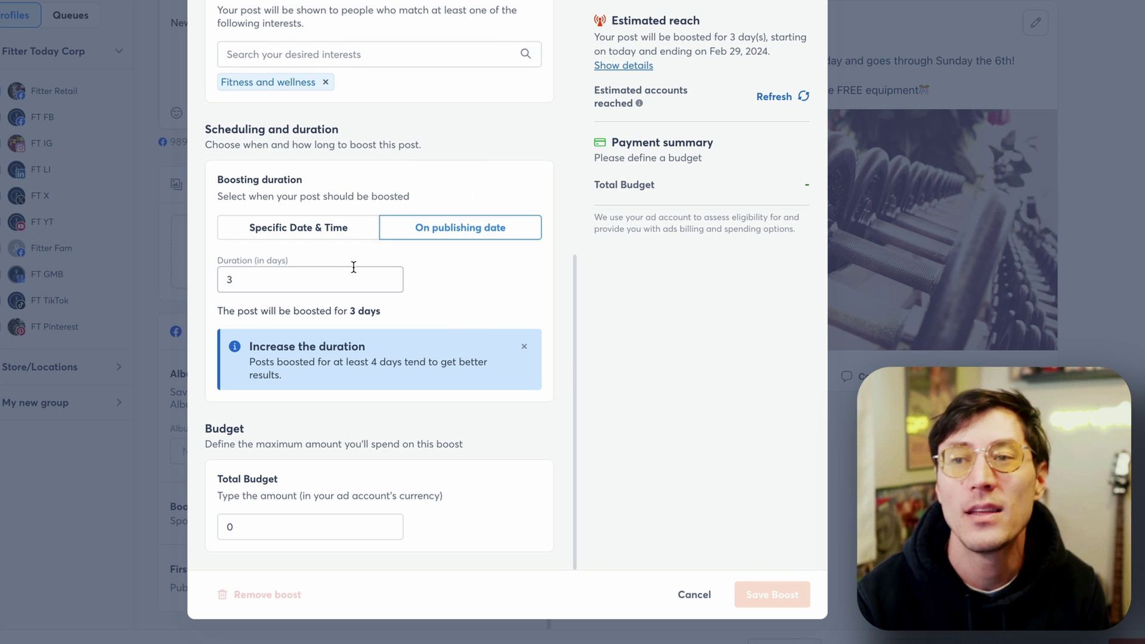
left_click(327, 282)
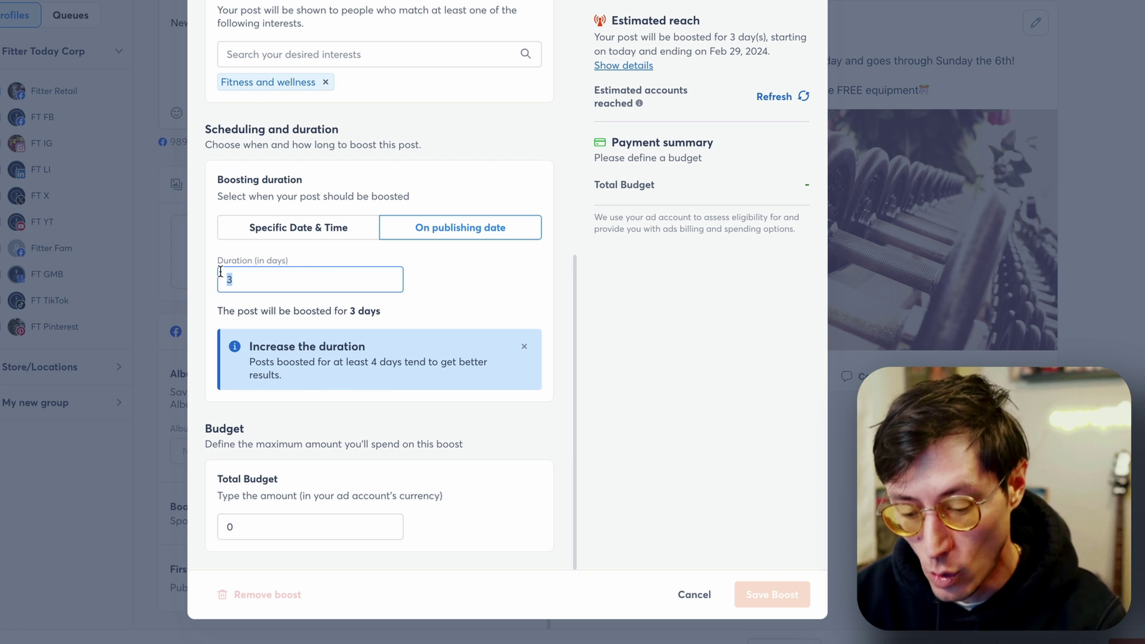
type("7")
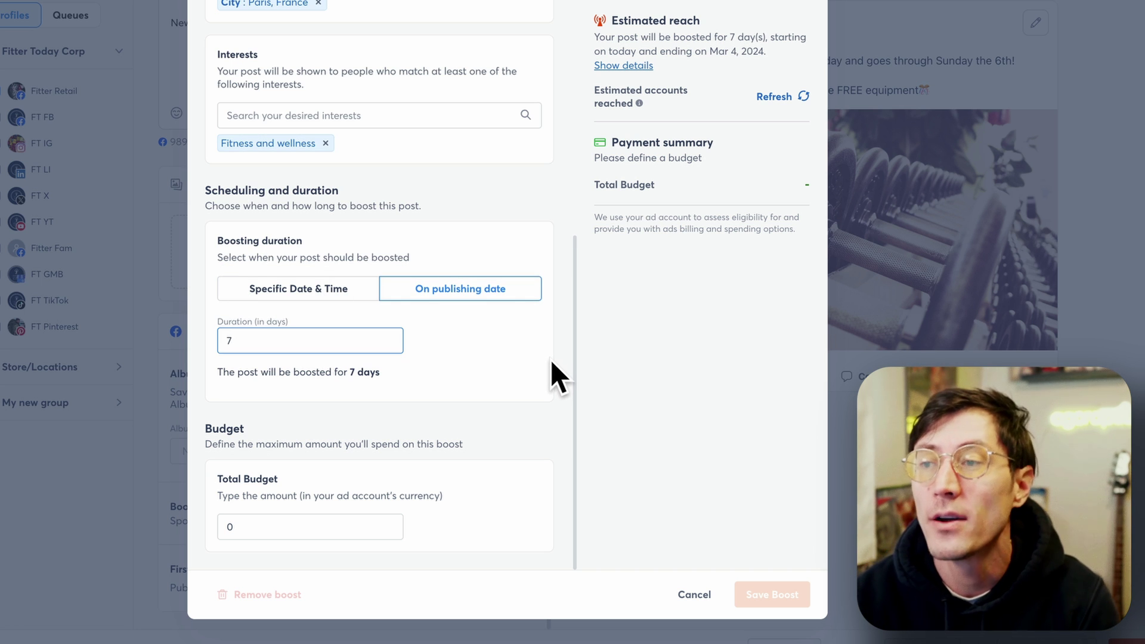
- Set the boost's total budget to USD250
left_click(298, 523)
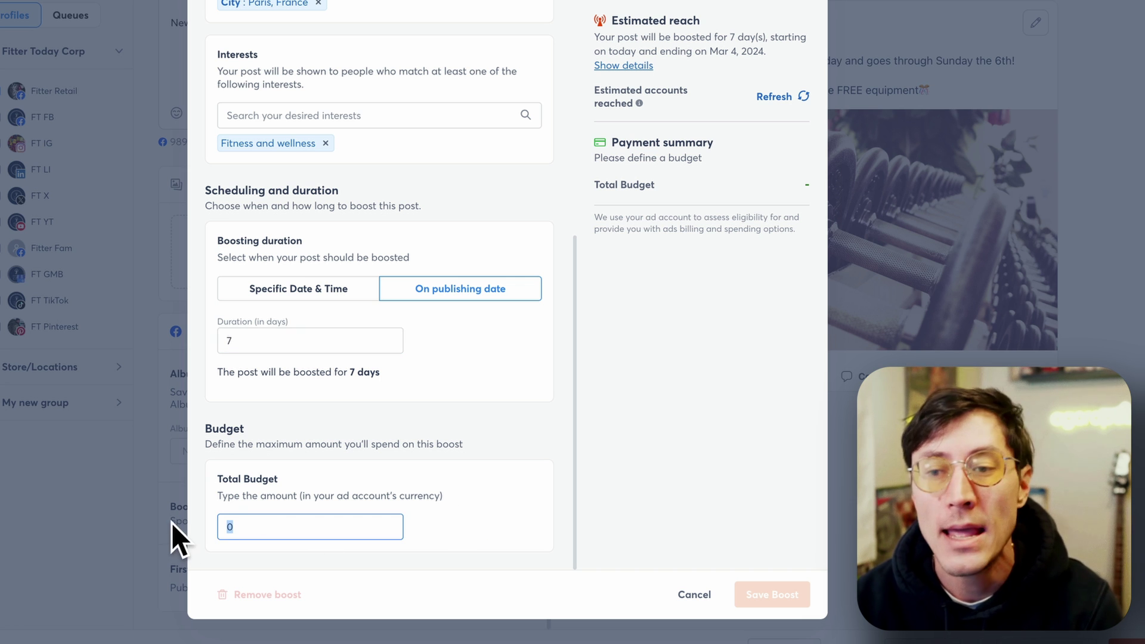
type("250")
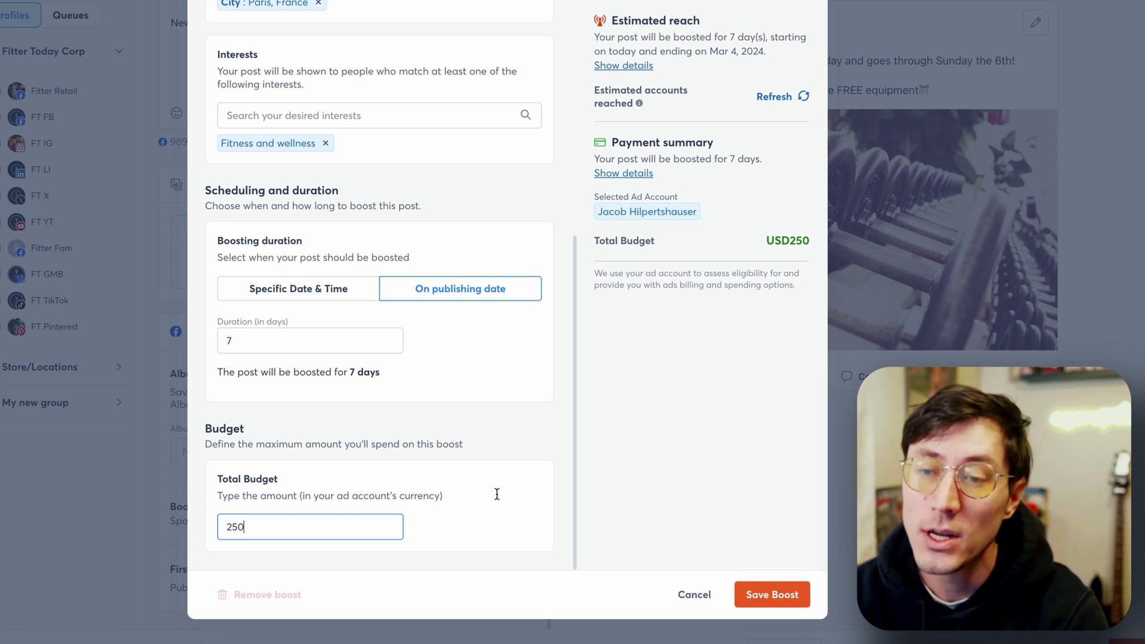
left_click(567, 412)
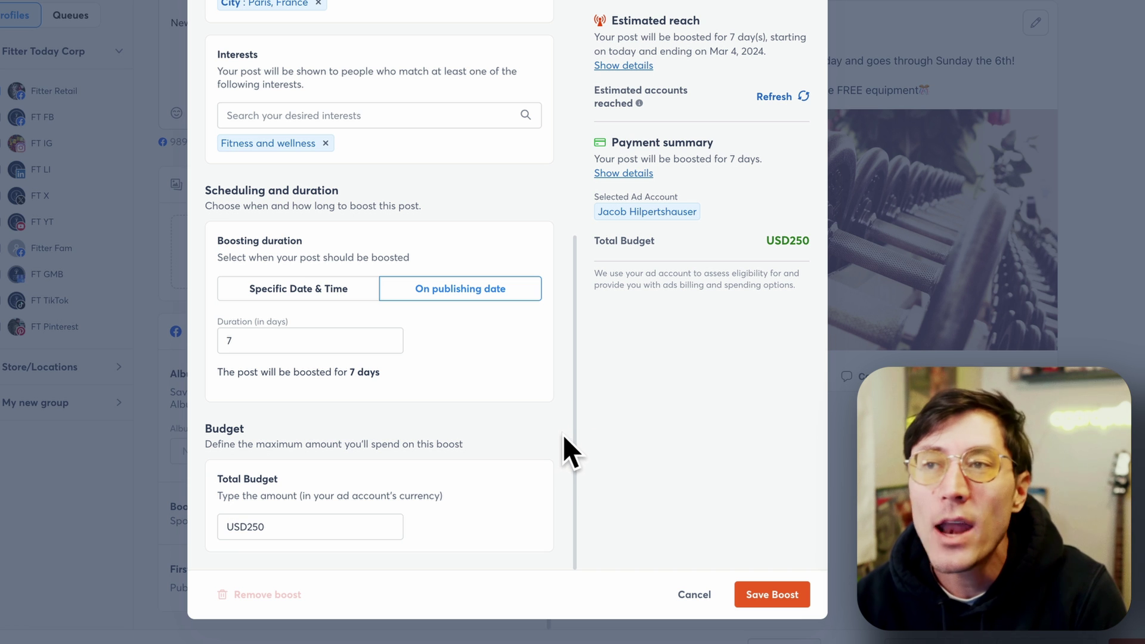
- Refresh the estimated accounts reached for the boost and review its settings
scroll(573, 429, "up", 3)
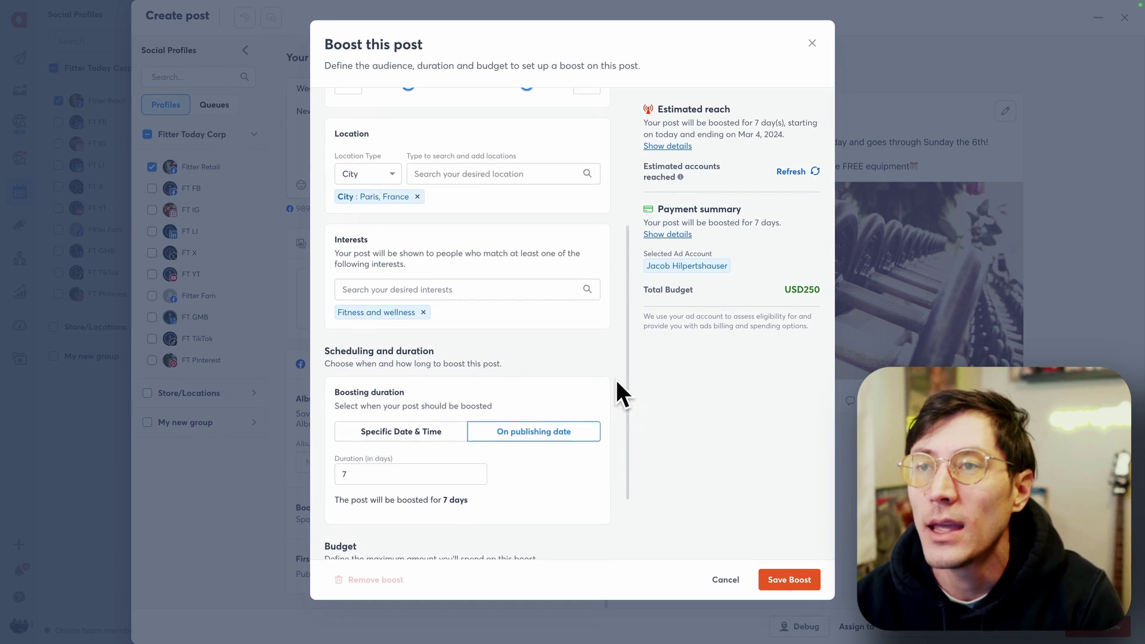
scroll(616, 379, "up", 5)
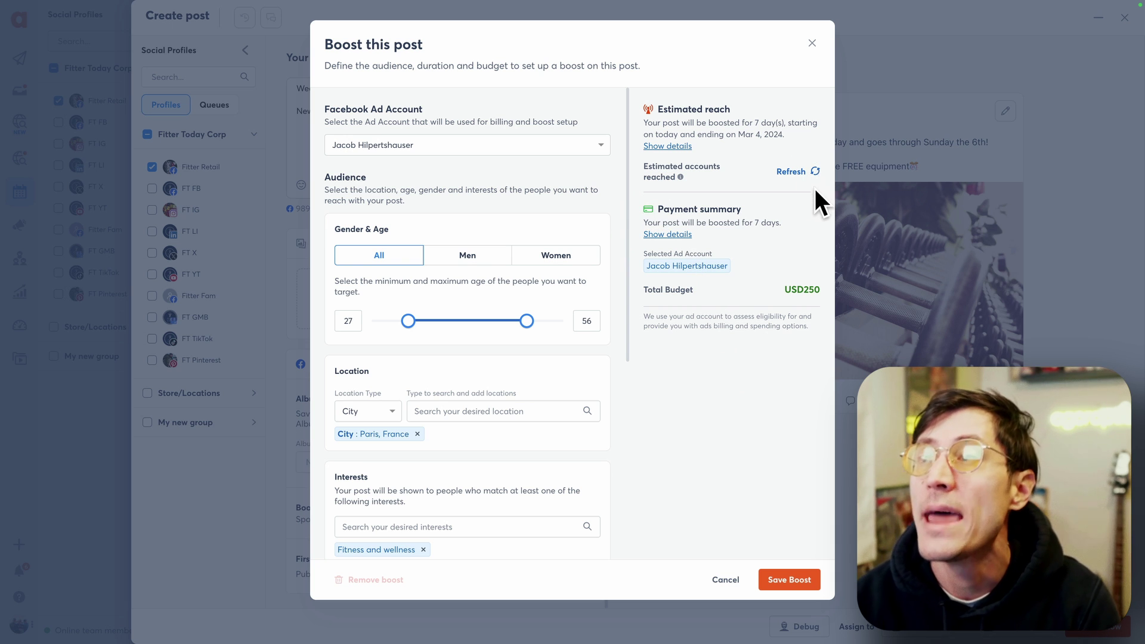
left_click(815, 171)
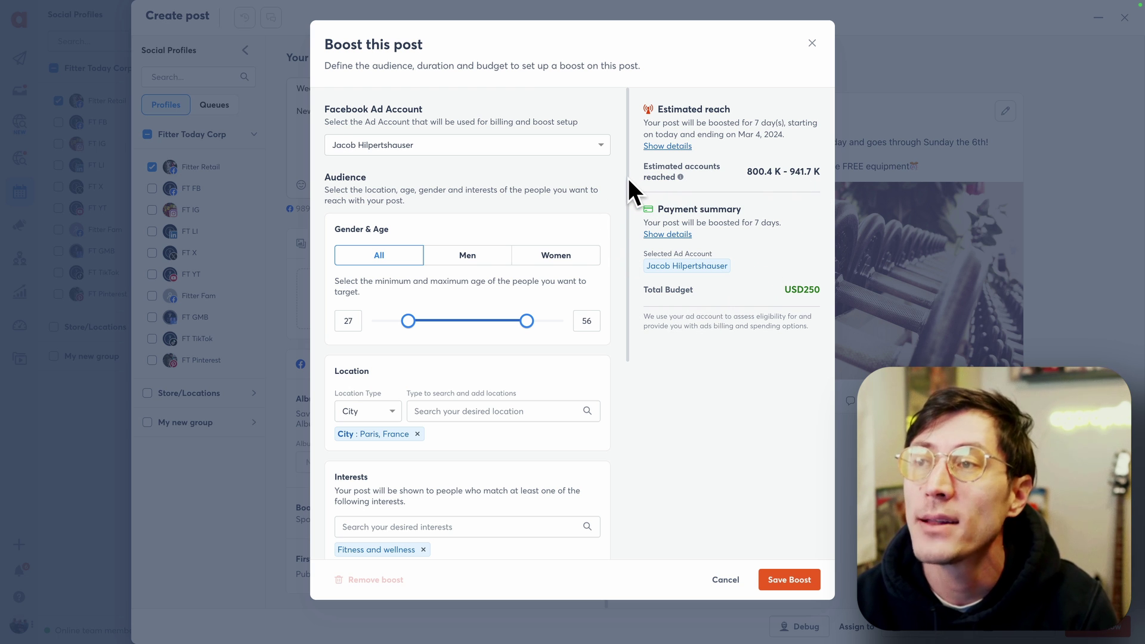
left_click_drag(628, 178, 628, 223)
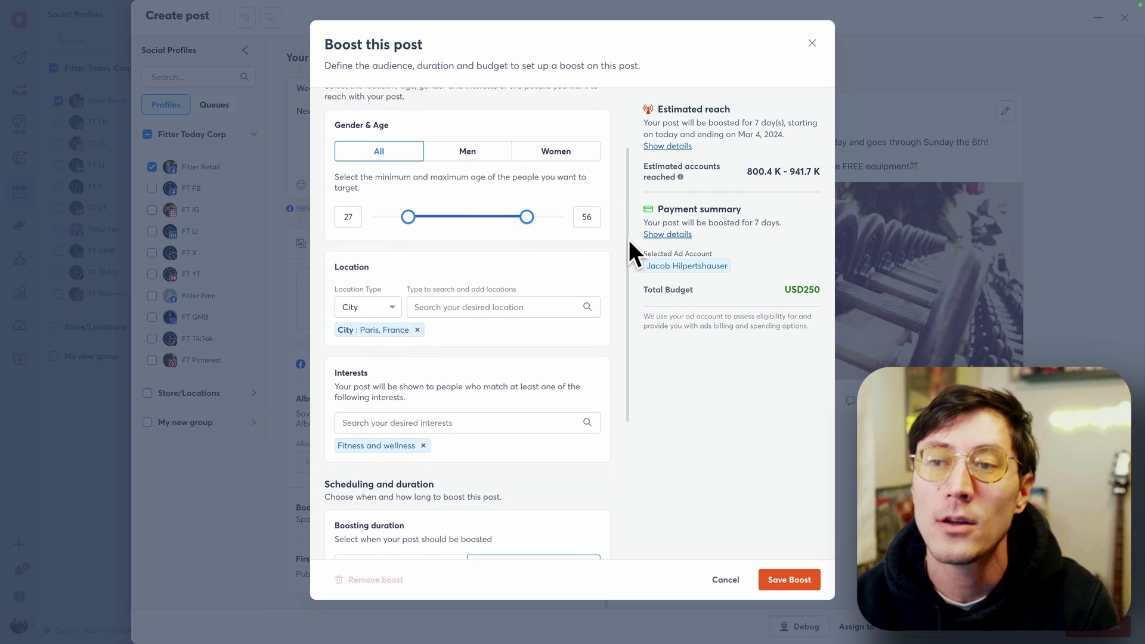
scroll(539, 299, "down", 1)
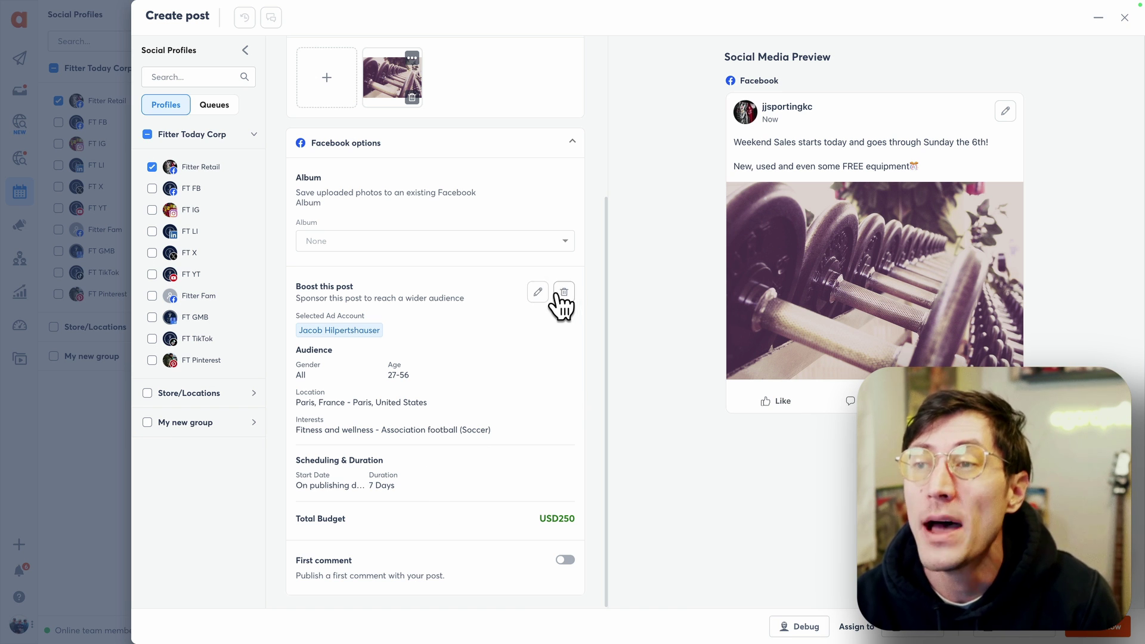
- Reopen the post's boost settings for editing
left_click(539, 293)
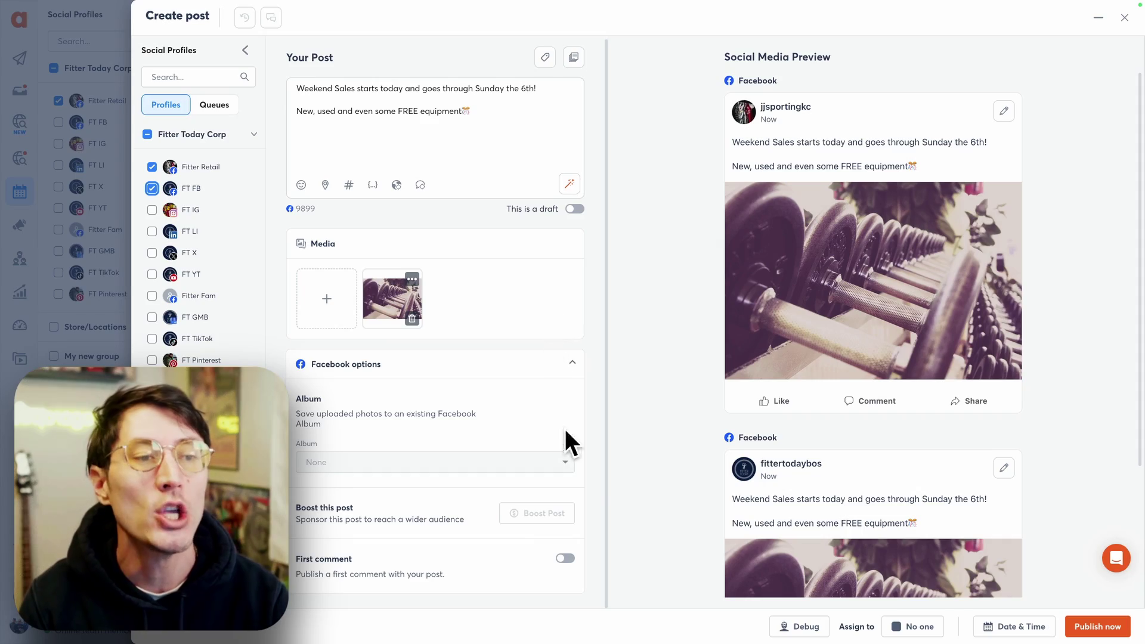
- Customize the first Facebook page's version of the post and locate its Boost Post option
mouse_move(540, 510)
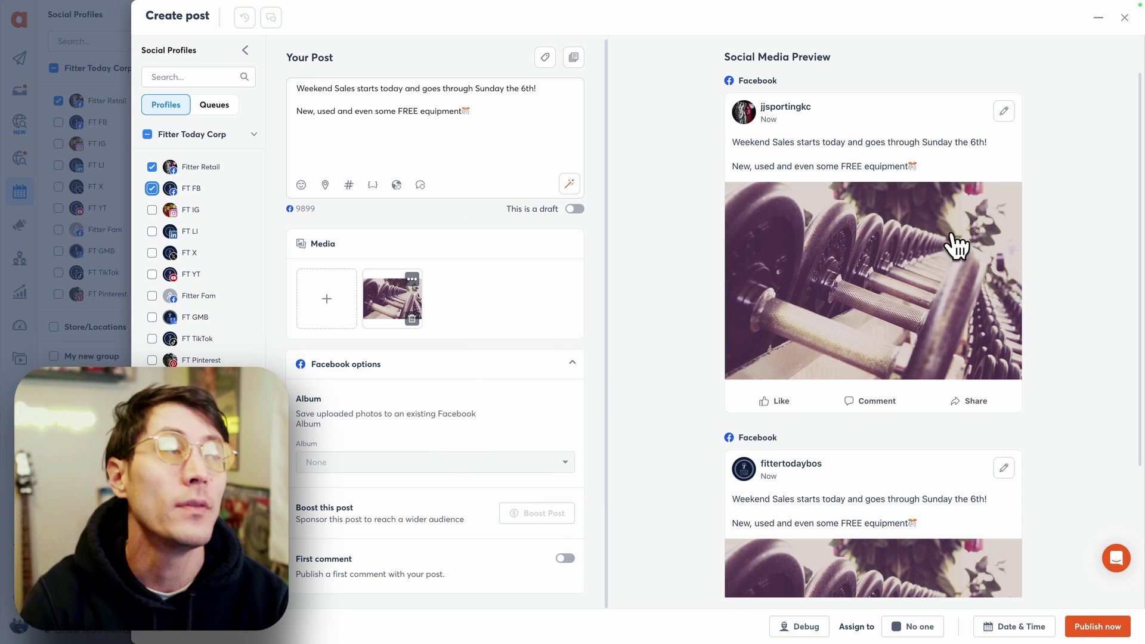
left_click(1004, 112)
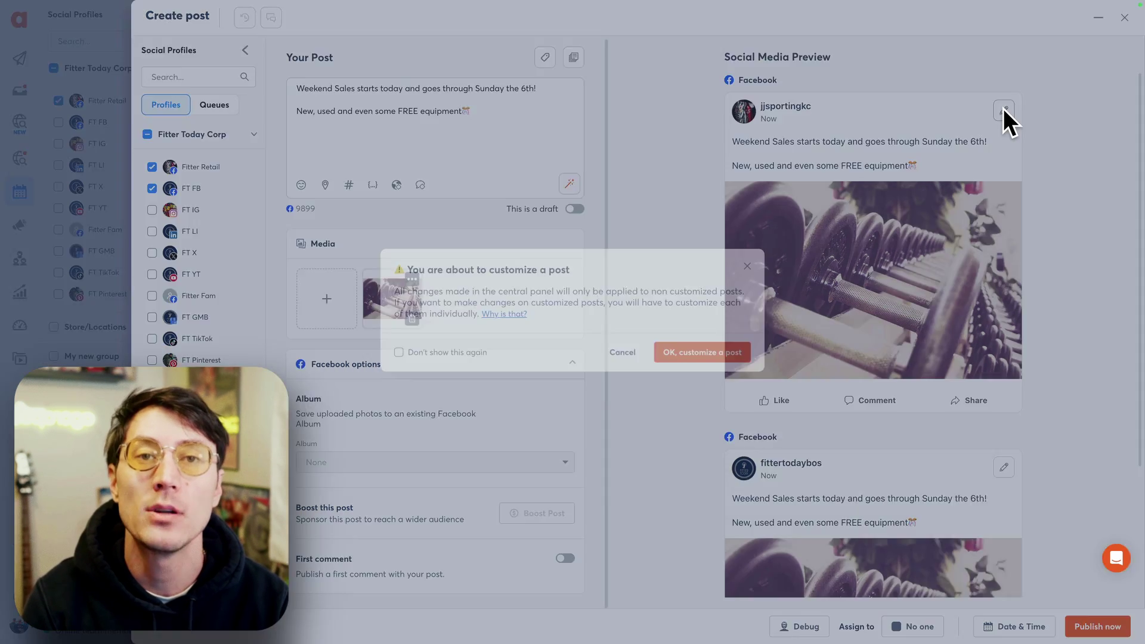
left_click(727, 357)
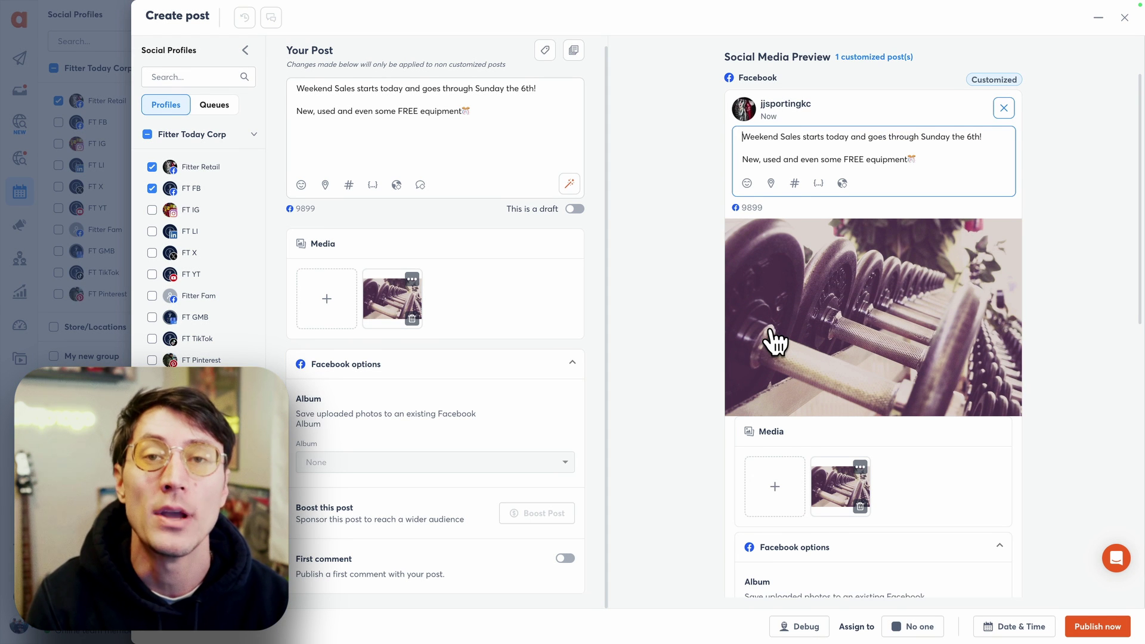
scroll(769, 339, "down", 1)
scroll(770, 337, "up", 1)
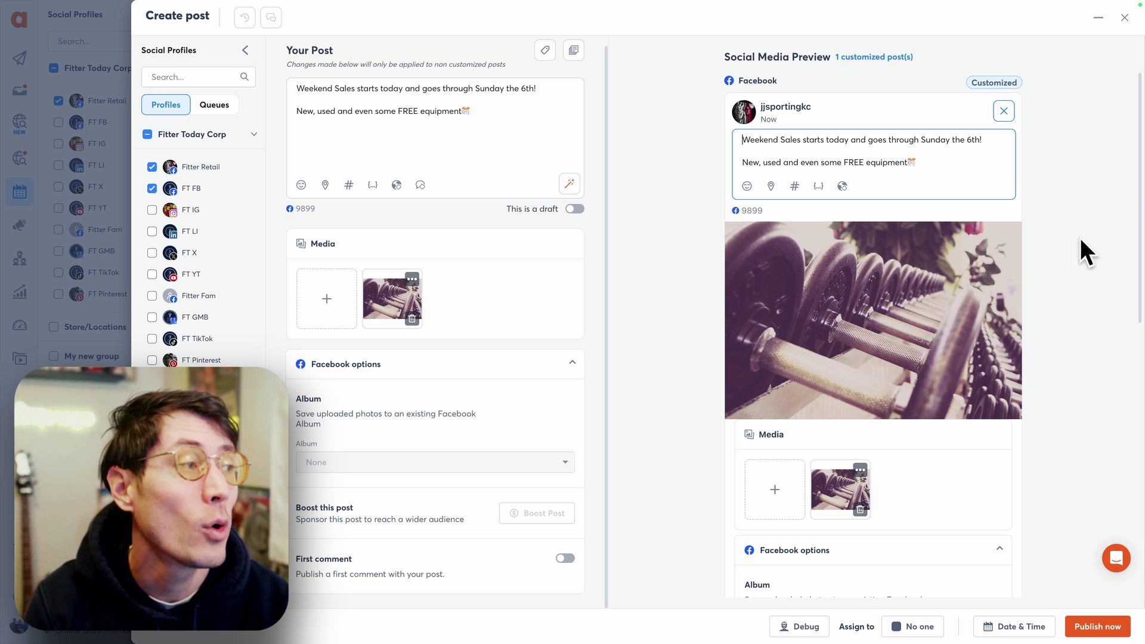
left_click_drag(1142, 170, 1141, 280)
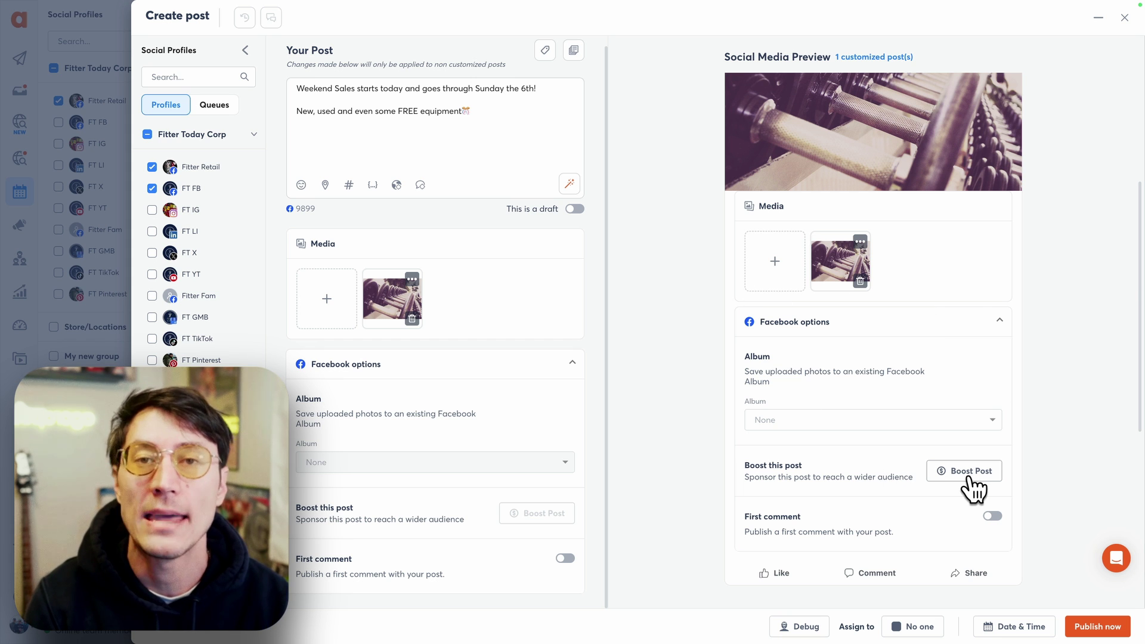
scroll(1061, 418, "down", 5)
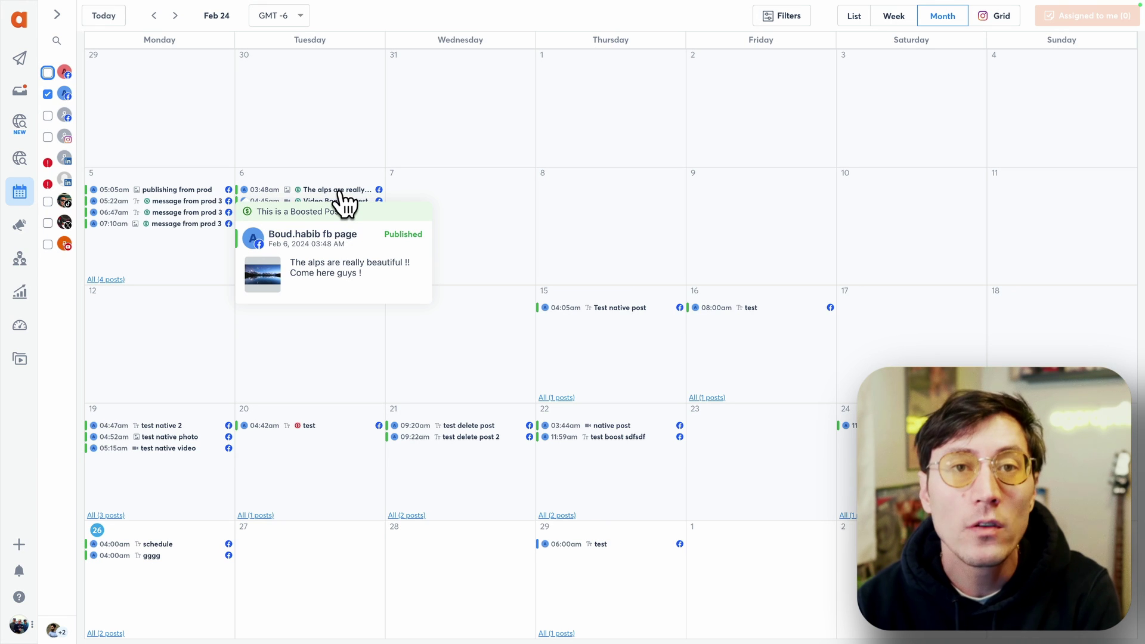
left_click(340, 191)
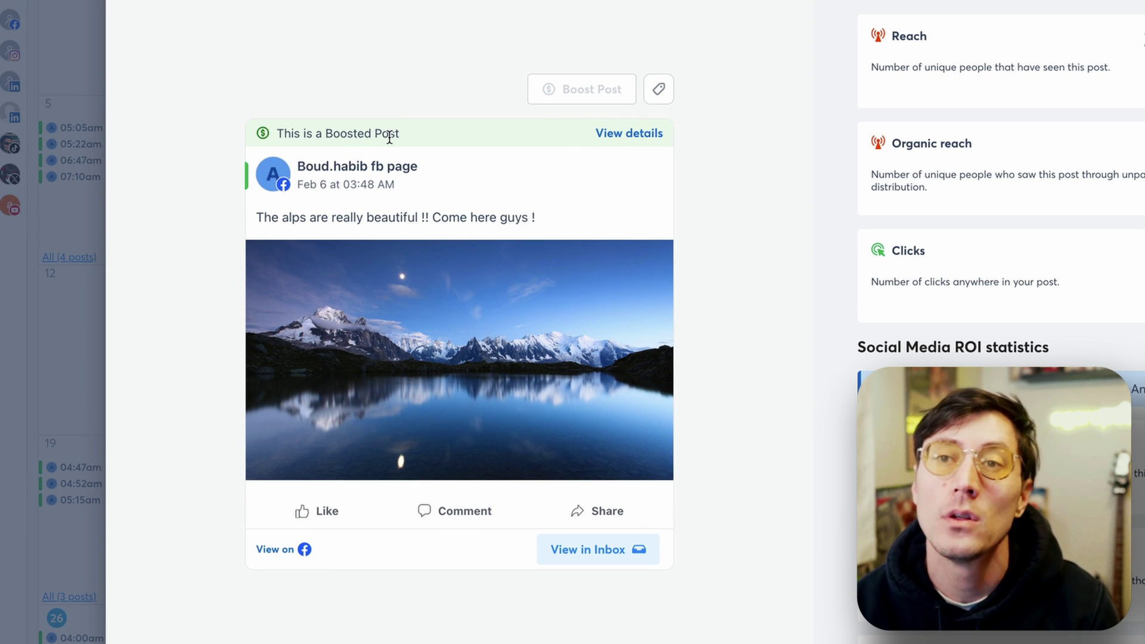
left_click(634, 142)
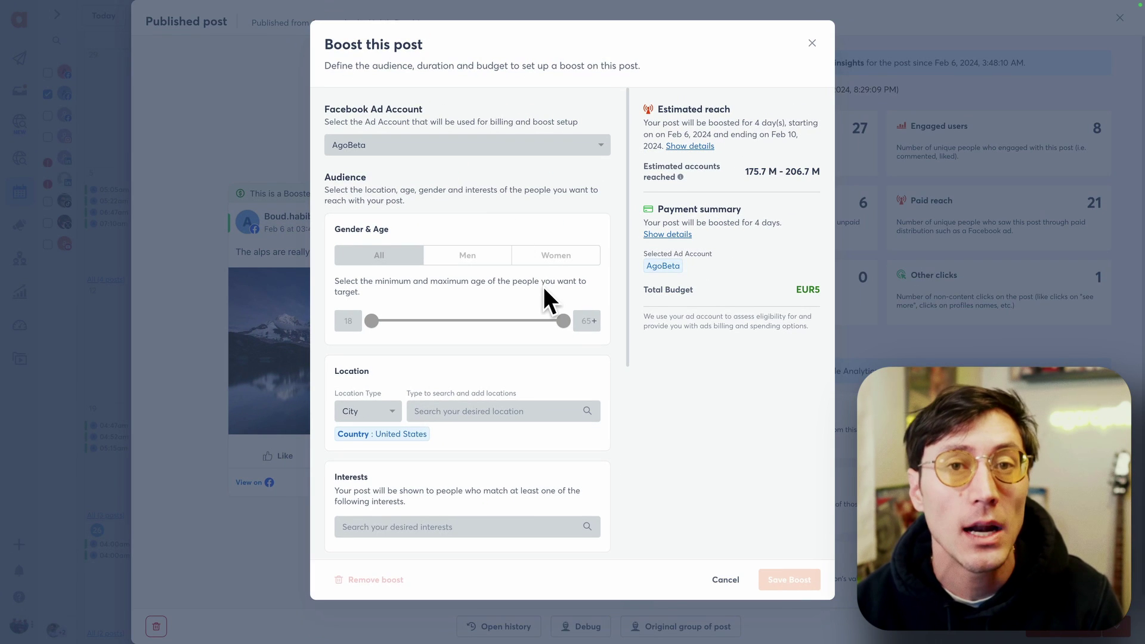
scroll(542, 295, "down", 5)
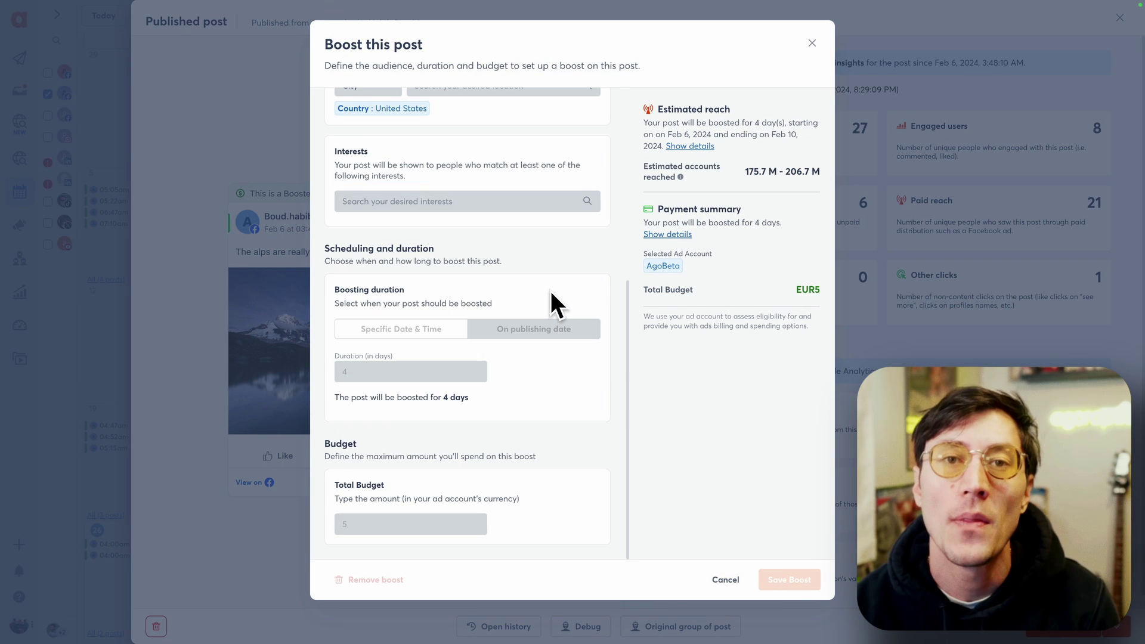
left_click(812, 44)
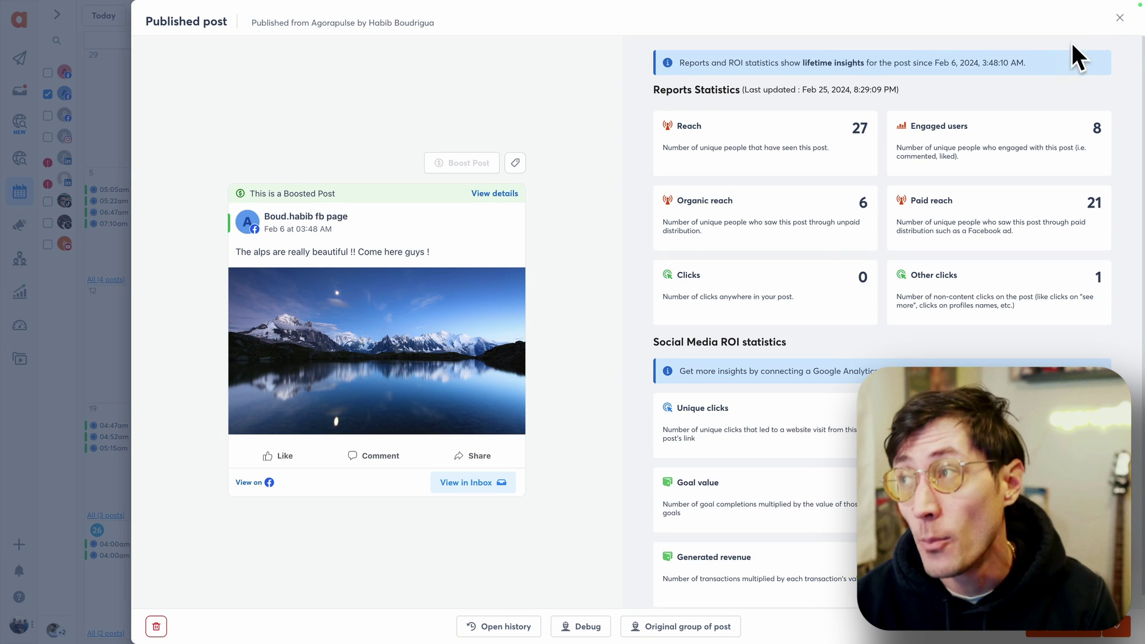
- Start a boost for the published Feb 5 'publishing from prod' post from the calendar
left_click(1119, 18)
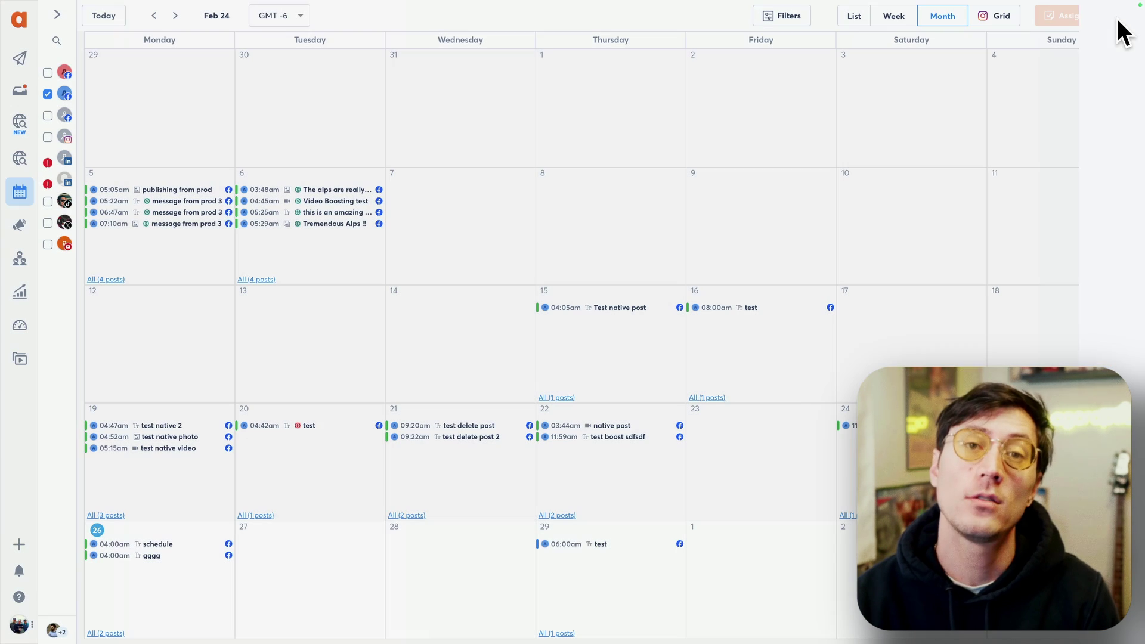
mouse_move(221, 189)
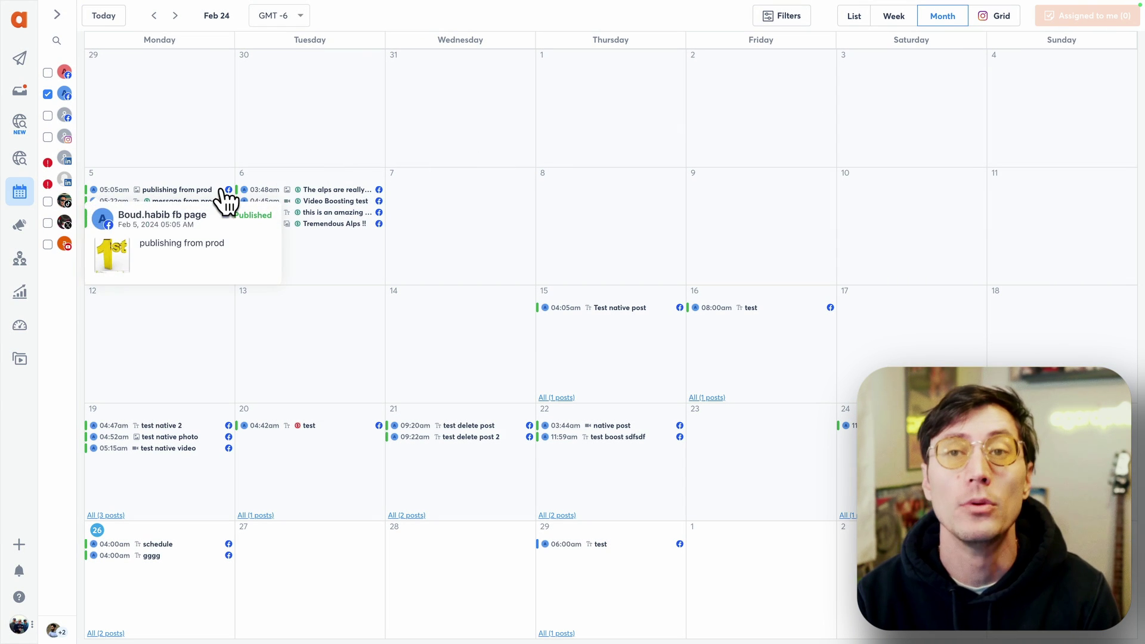
left_click(213, 189)
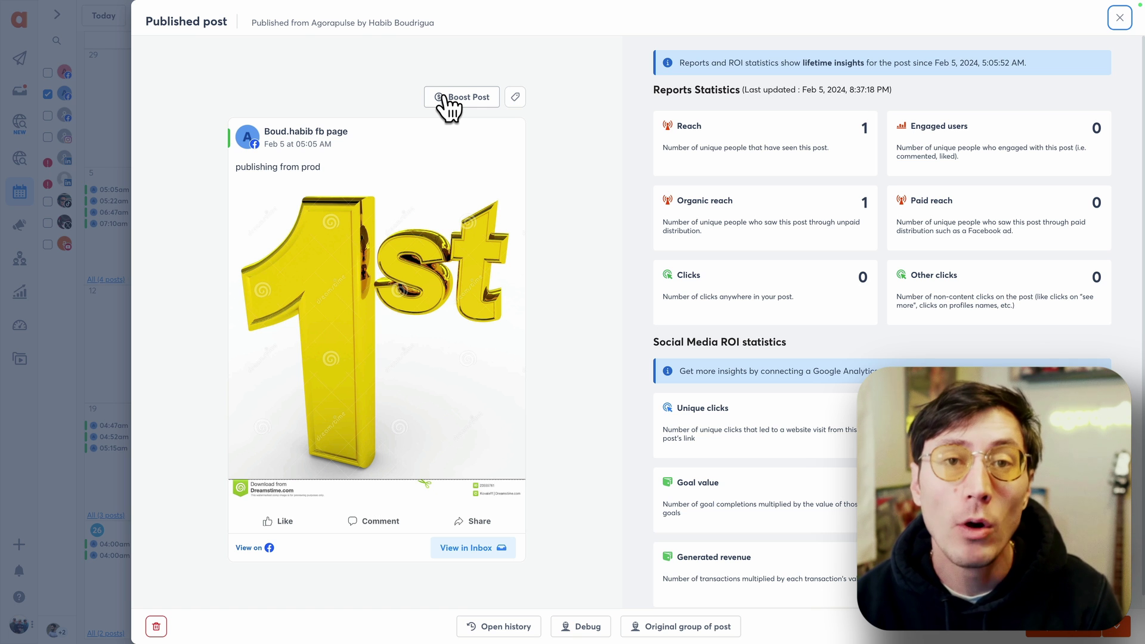
left_click(446, 98)
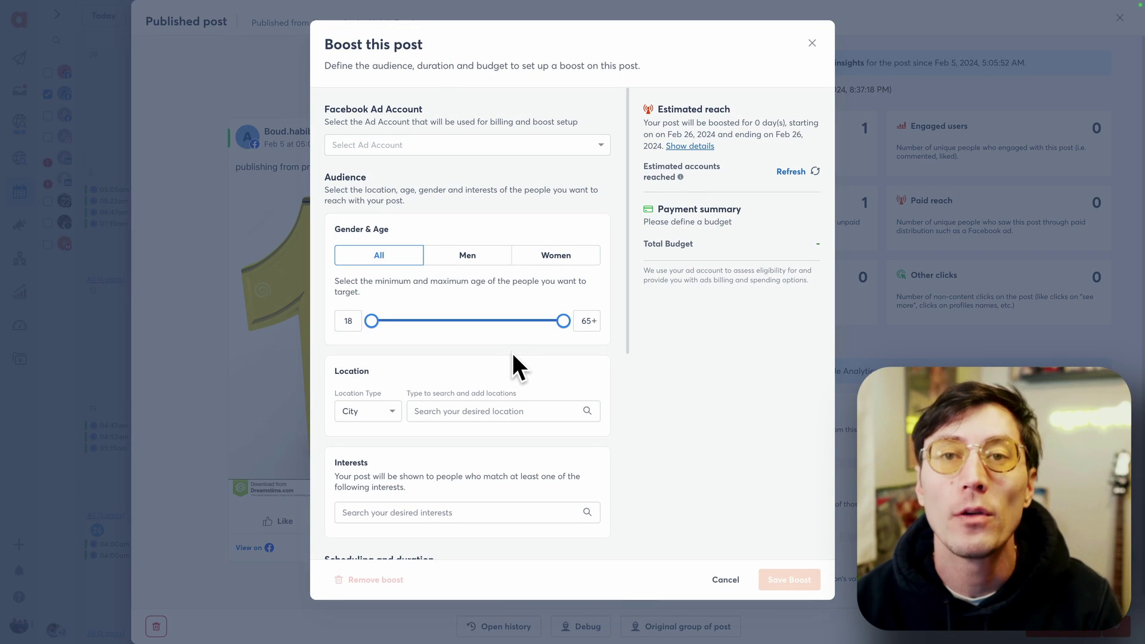